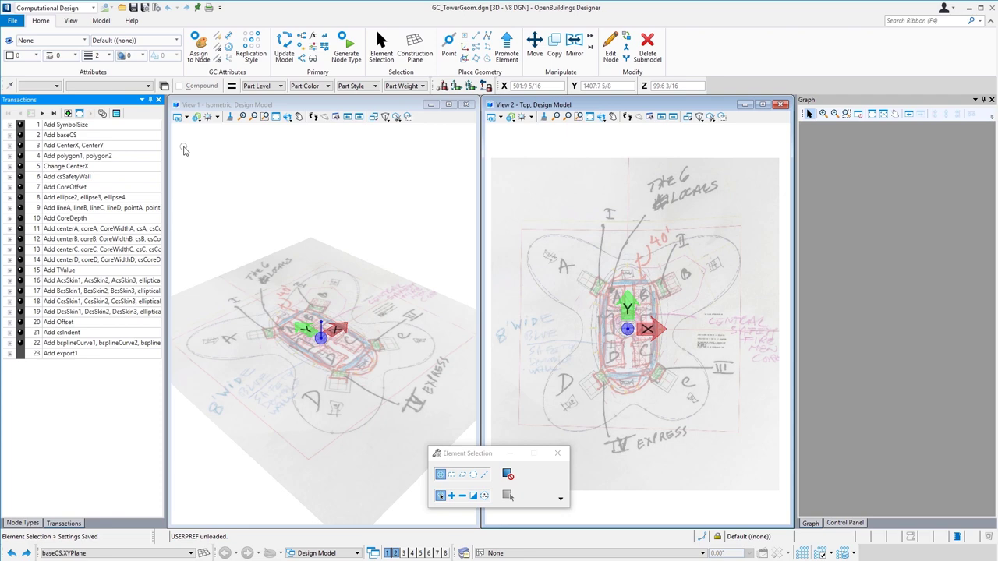
- Play the history to step 4 to build the core rectangles and select polygon1
click(11, 156)
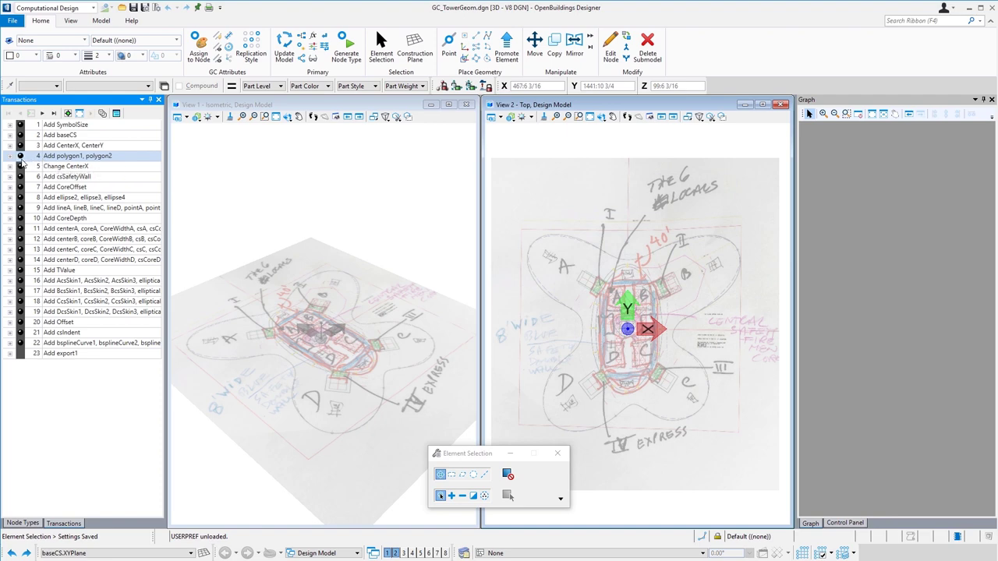
click(20, 157)
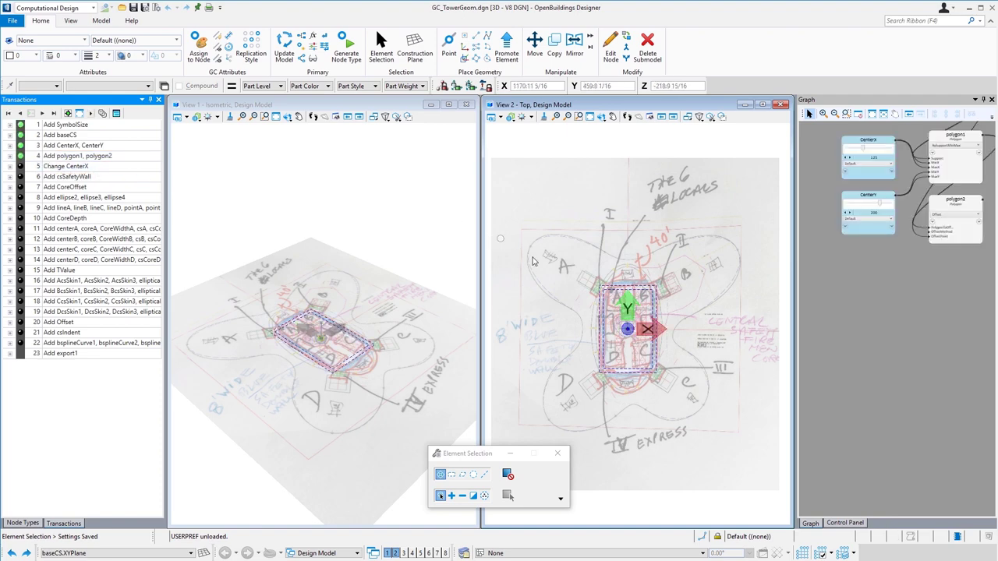
click(652, 314)
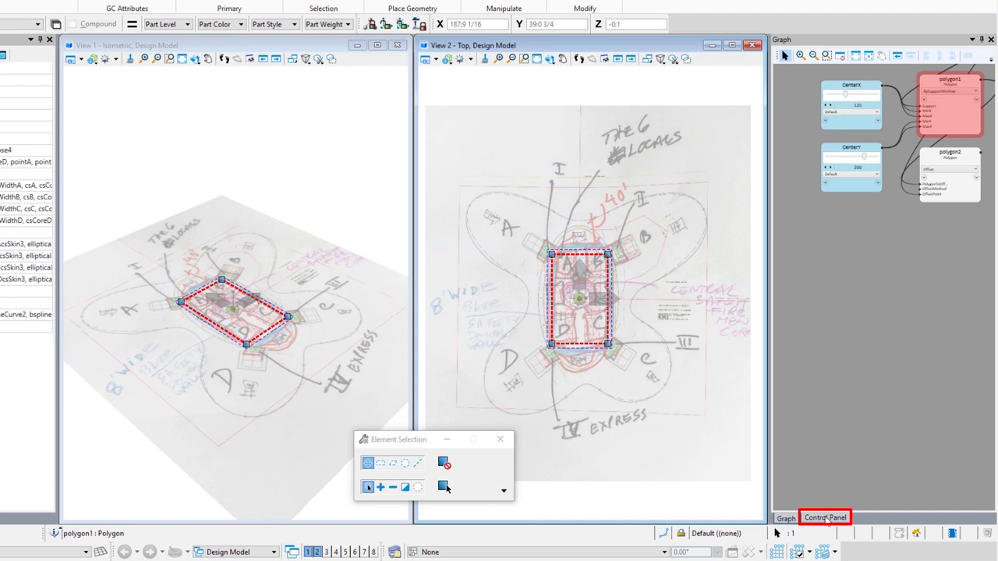
- In the Control Panel, adjust CenterX and CenterY, ending at CenterX 125, CenterY 200
click(826, 518)
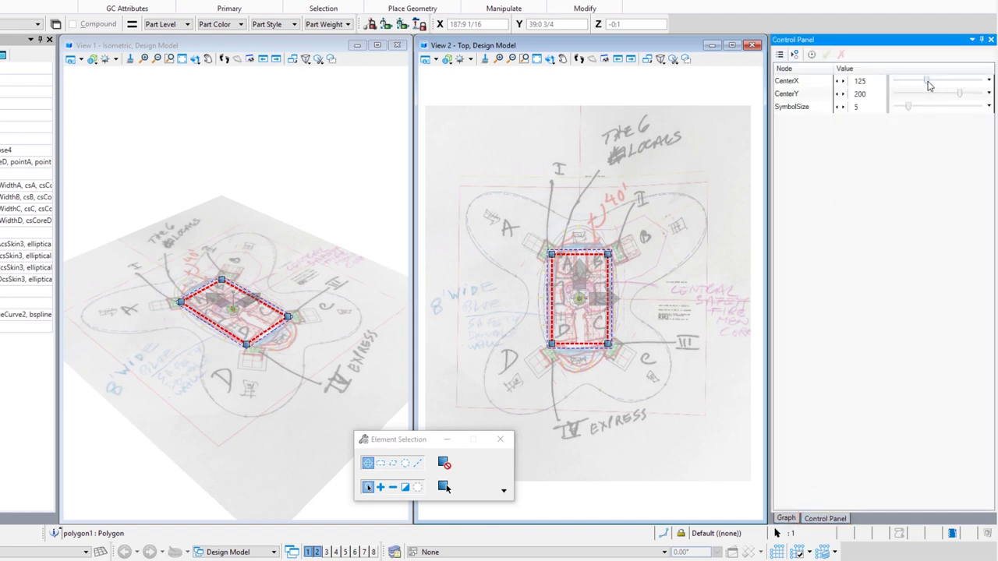
mouse_move(928, 85)
mouse_down()
mouse_move(958, 90)
mouse_move(927, 88)
mouse_up()
click(962, 95)
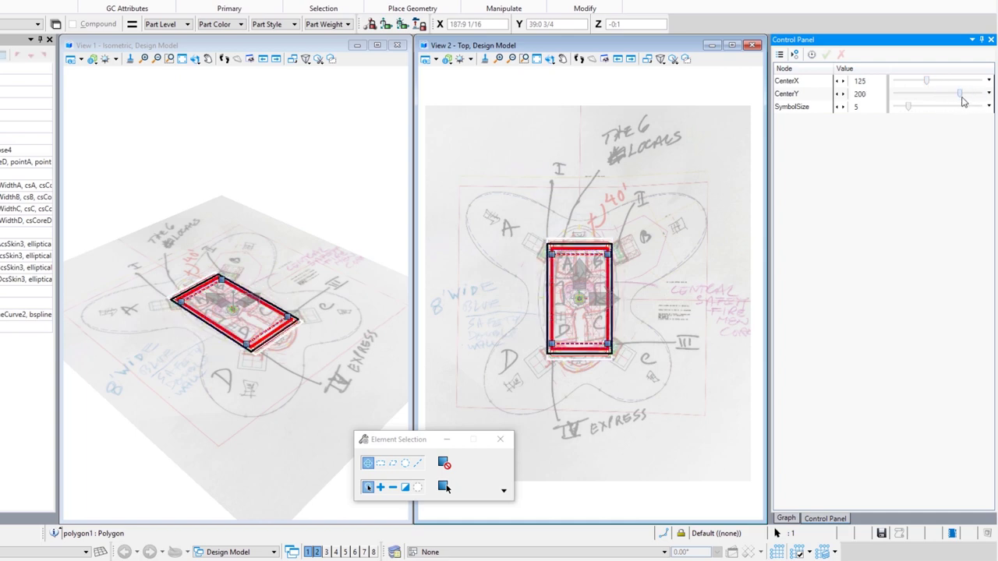
mouse_move(963, 99)
mouse_down()
mouse_move(930, 99)
mouse_move(957, 104)
mouse_up()
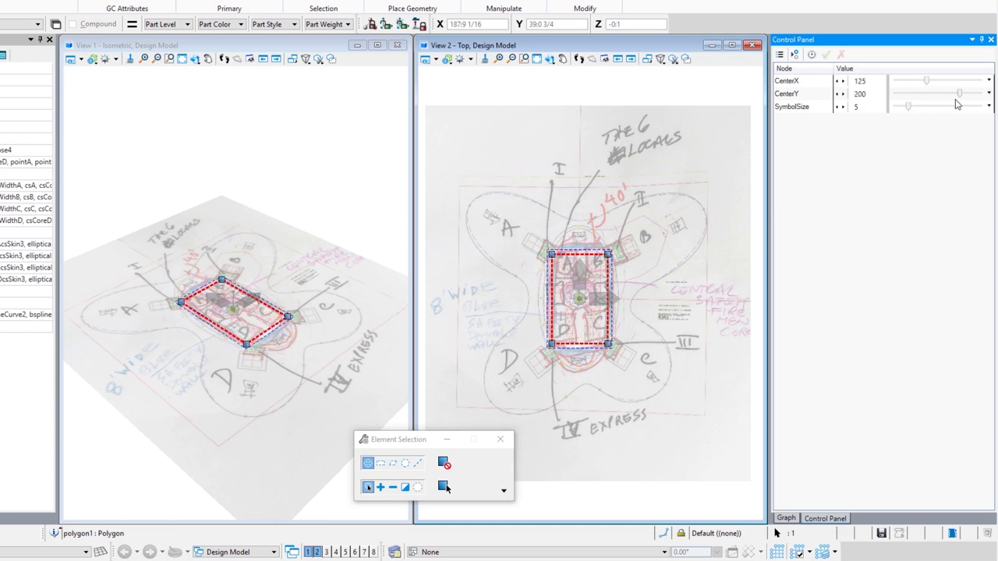
- Play the history through step 8 to add the ellipses, then set CenterX from 150 to 125
click(787, 519)
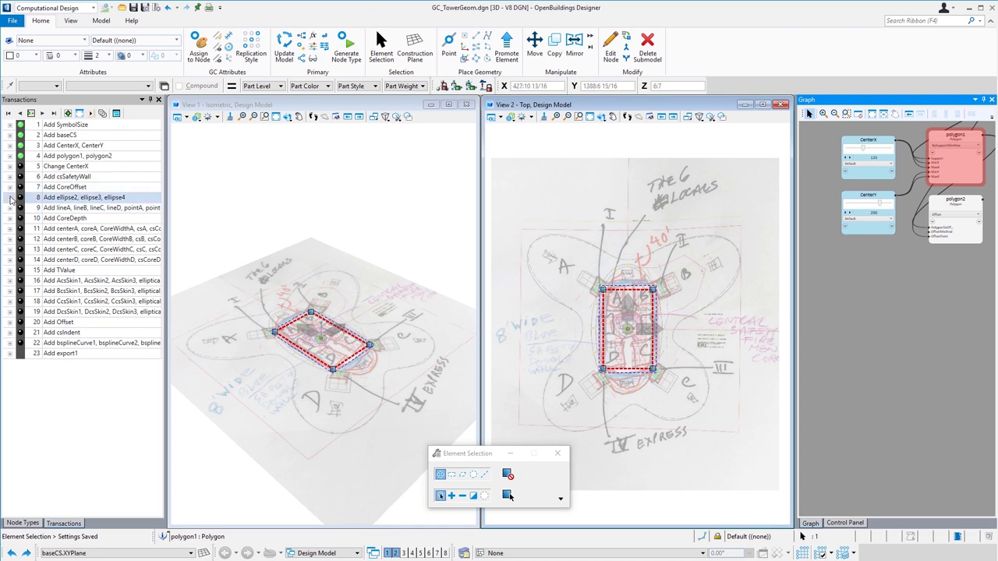
click(20, 199)
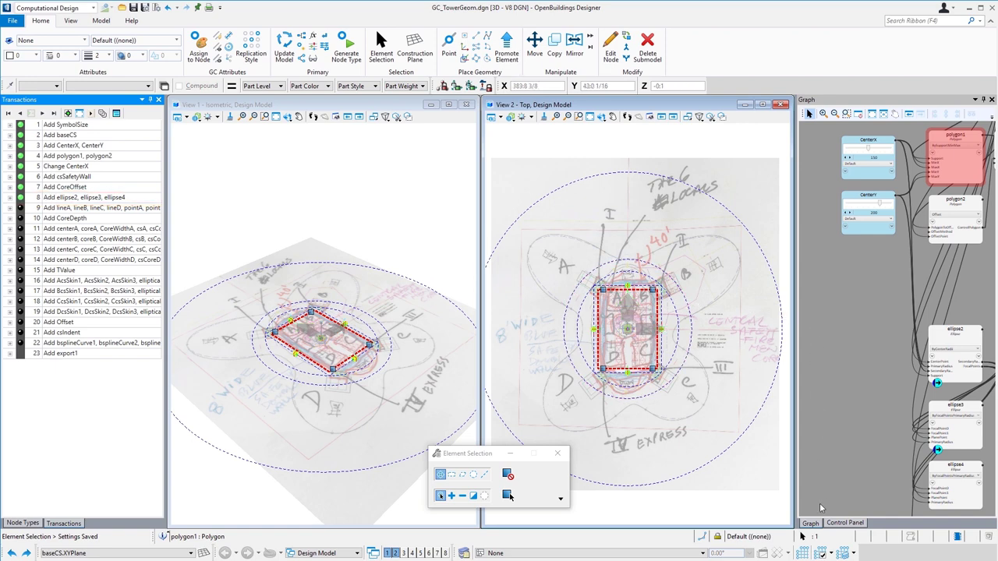
click(840, 523)
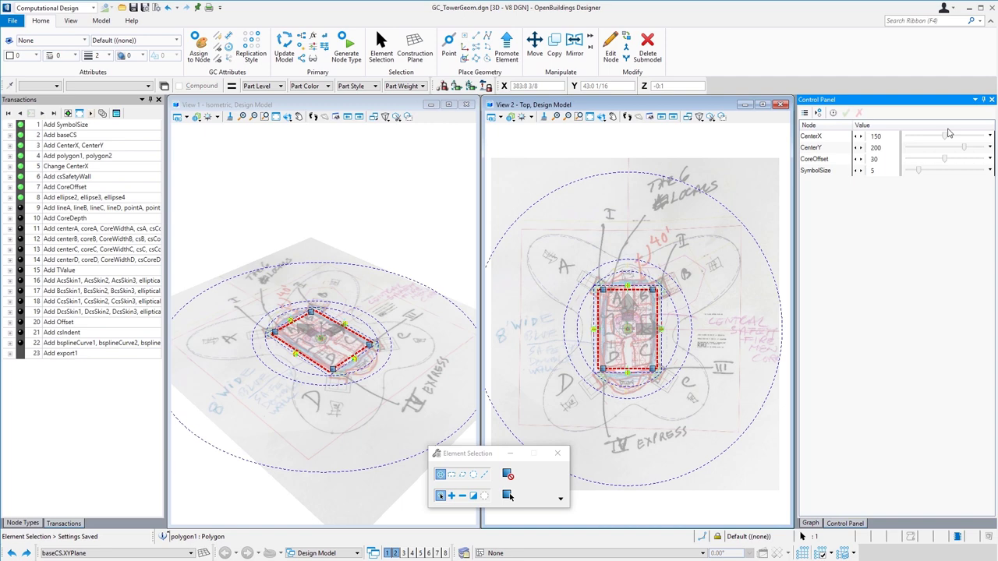
mouse_move(946, 139)
mouse_move(946, 139)
mouse_down()
mouse_move(926, 139)
mouse_move(972, 153)
mouse_move(925, 140)
mouse_move(935, 141)
mouse_up()
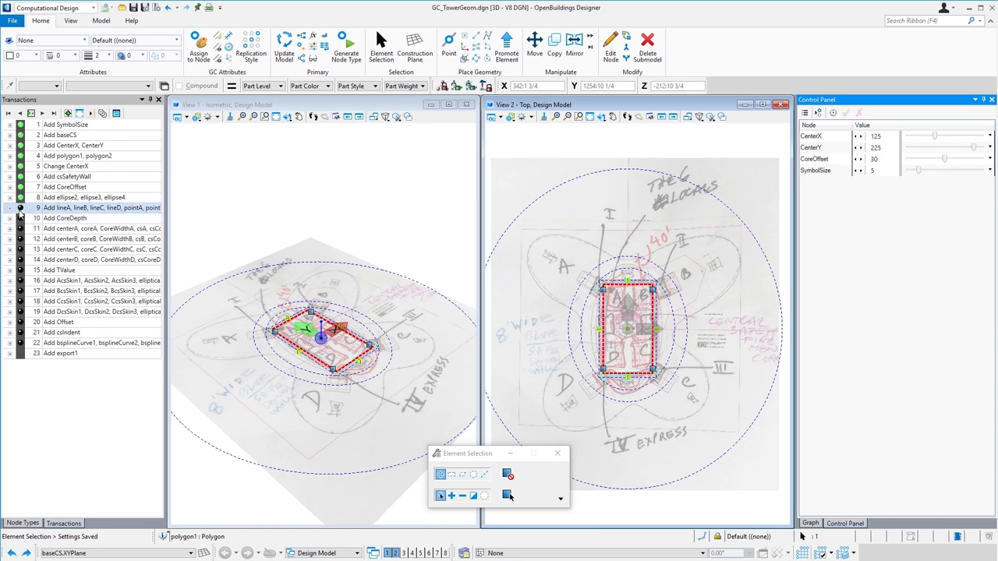
- Add the diagonal construction lines, then move point8 via the corner handles, recording 'Change point8'
click(19, 210)
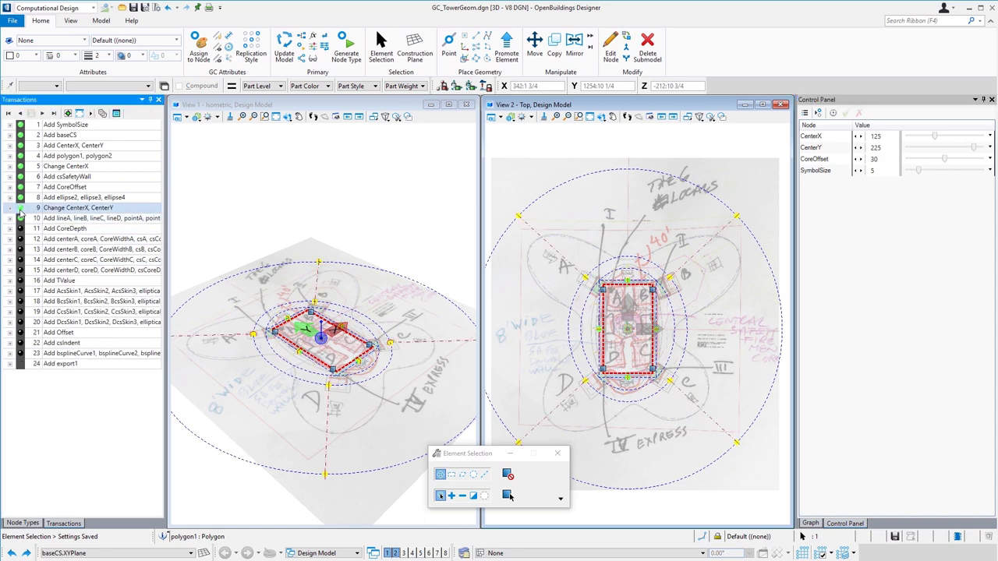
click(737, 217)
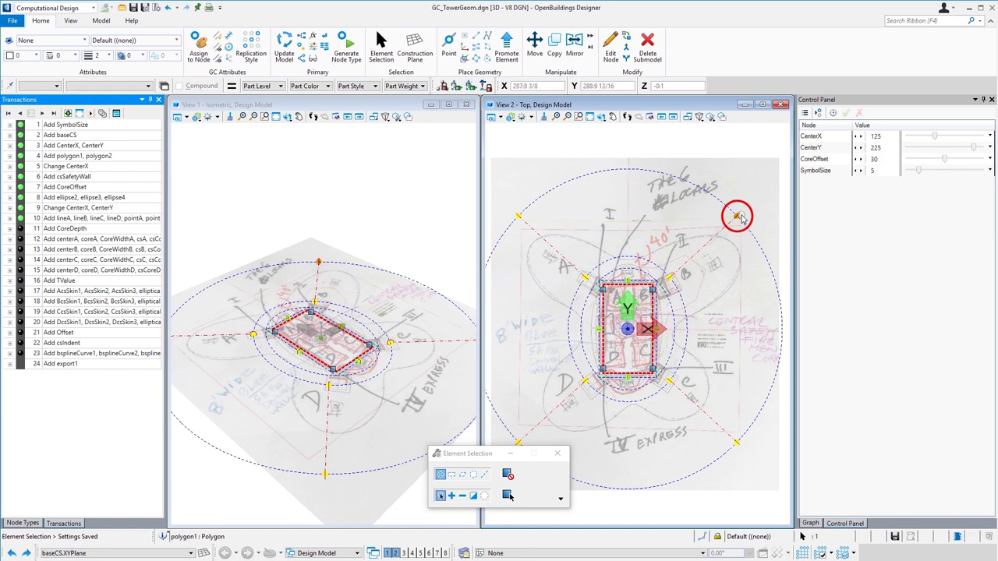
click(737, 443)
click(519, 443)
click(518, 217)
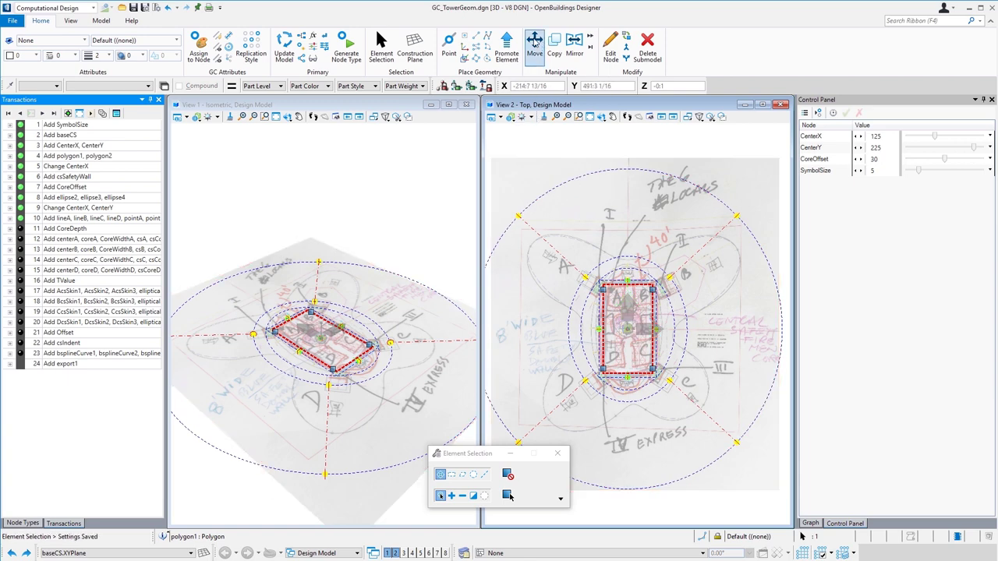
click(535, 43)
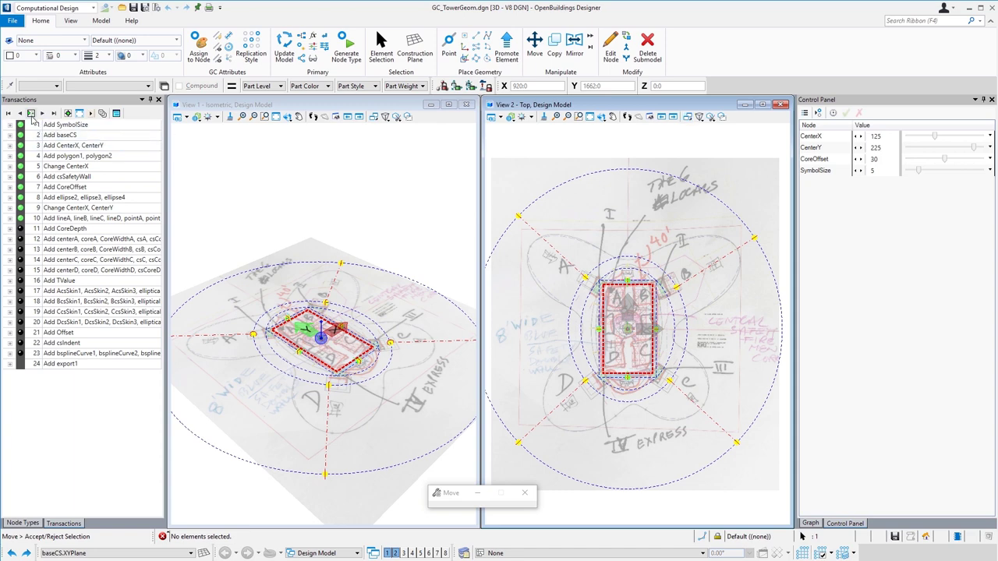
click(32, 115)
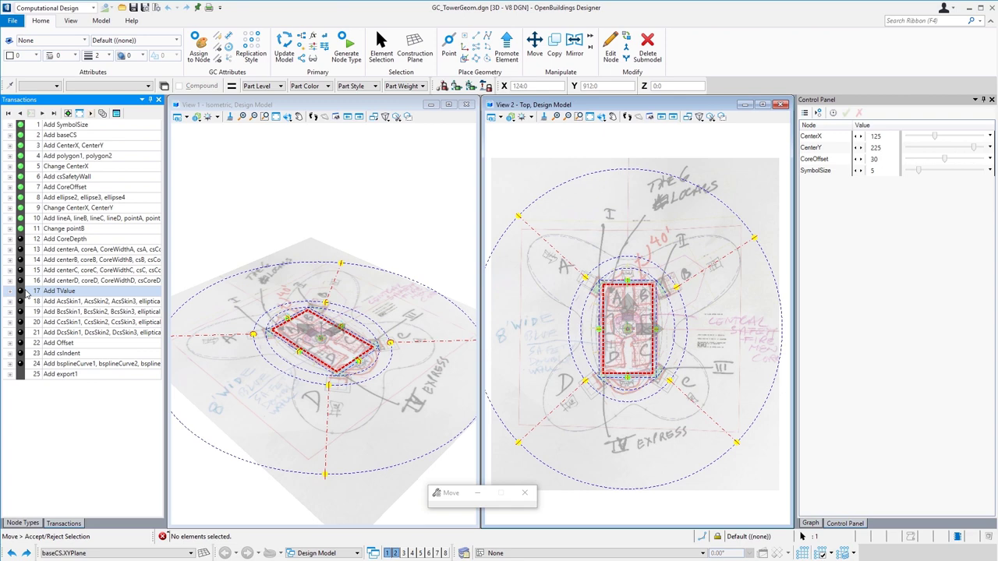
- Play through step 16 to add wing cores A–D; set CoreOffset 20, CoreDepth 50, widen core widths
click(21, 281)
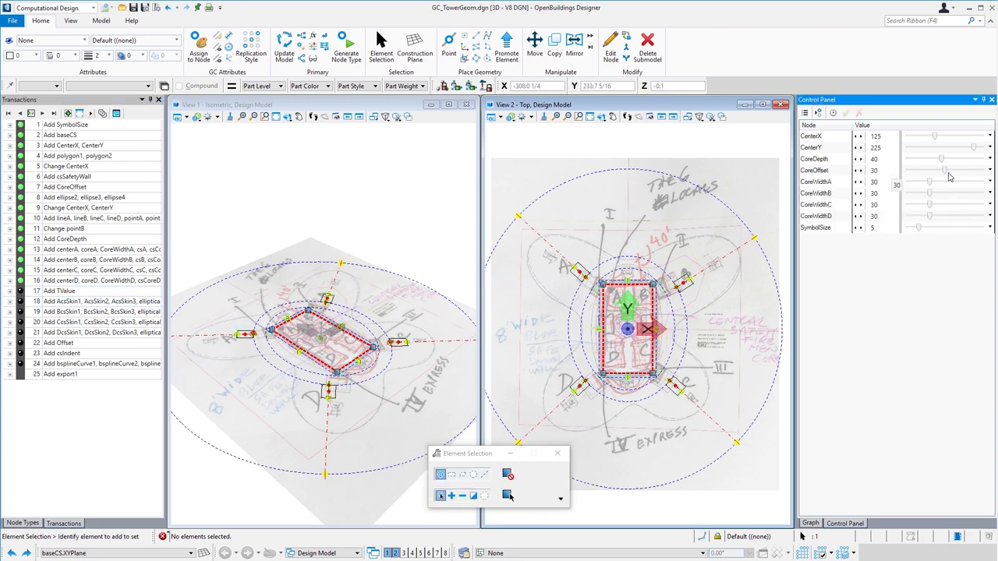
drag(943, 173, 924, 172)
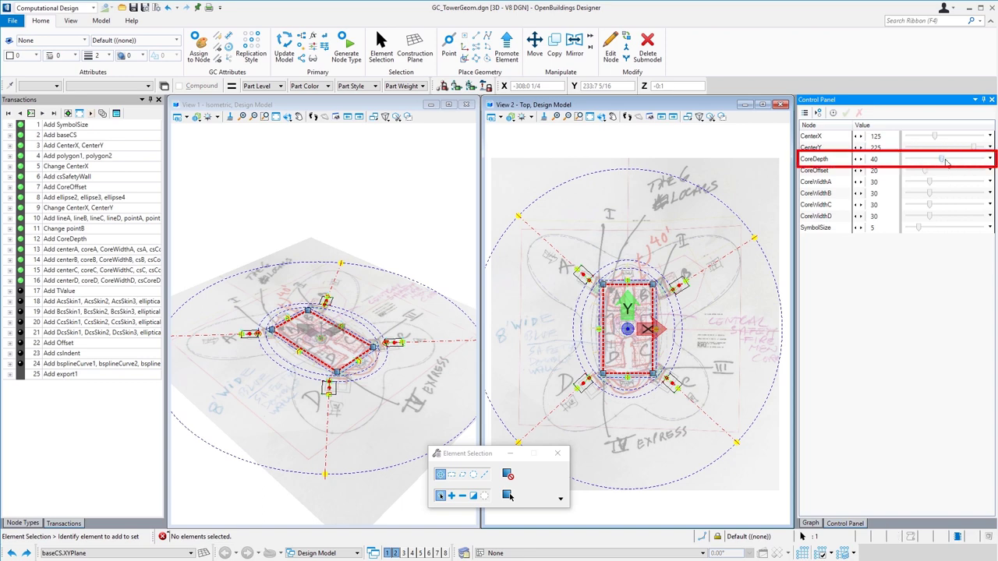
drag(943, 159, 954, 166)
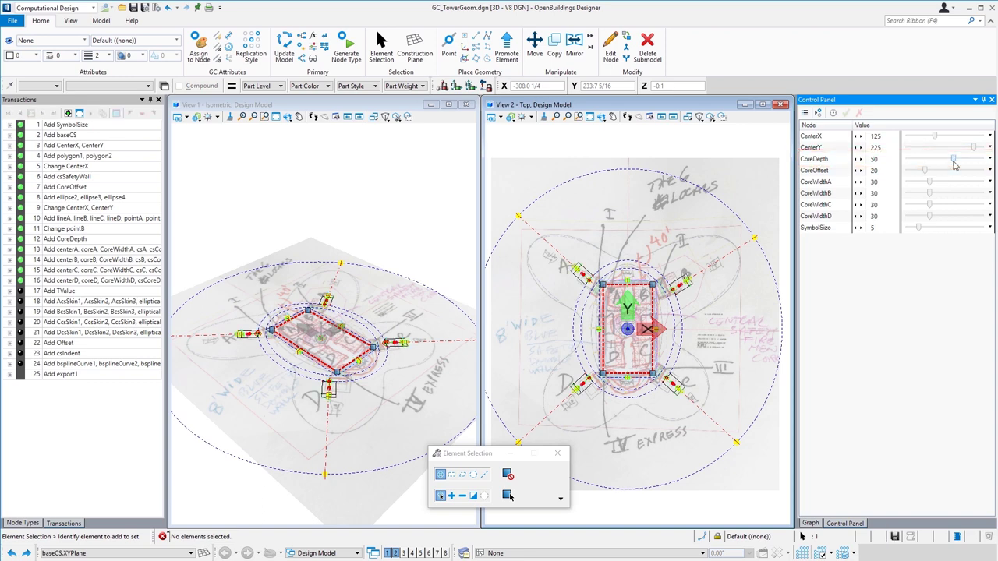
drag(931, 183, 943, 187)
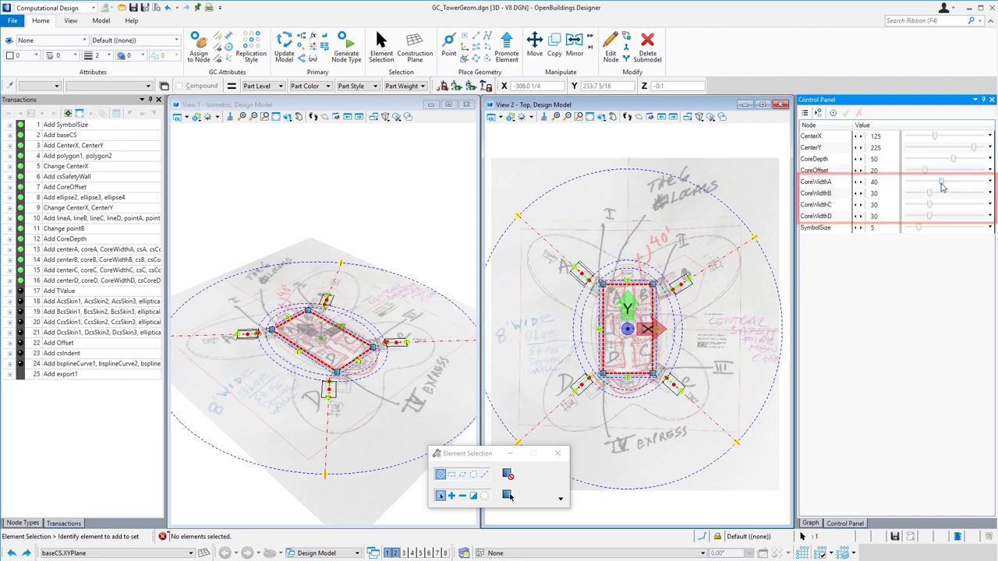
drag(929, 195, 941, 199)
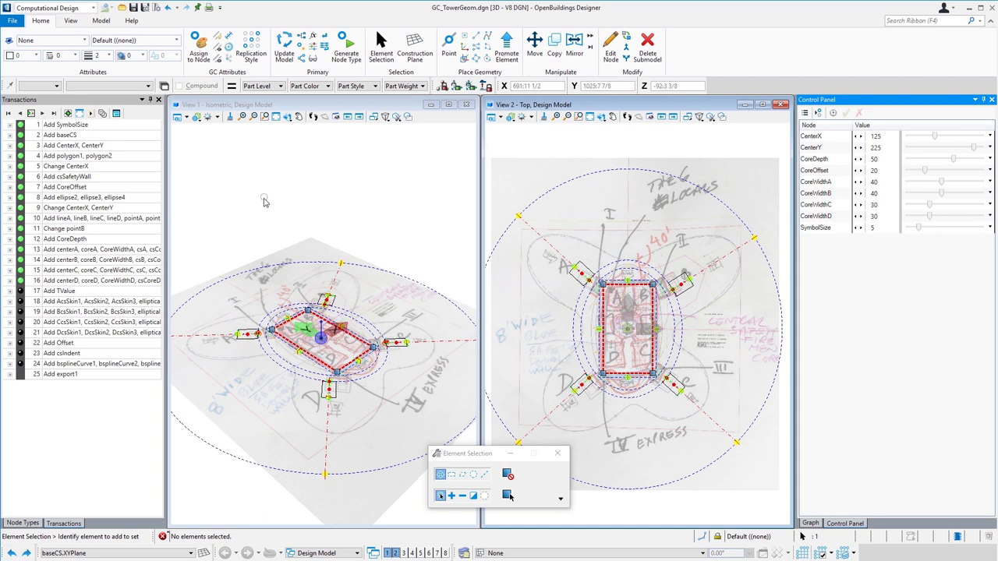
- Play transactions 17–22 to add lease-depth arcs to wings A through D
click(20, 333)
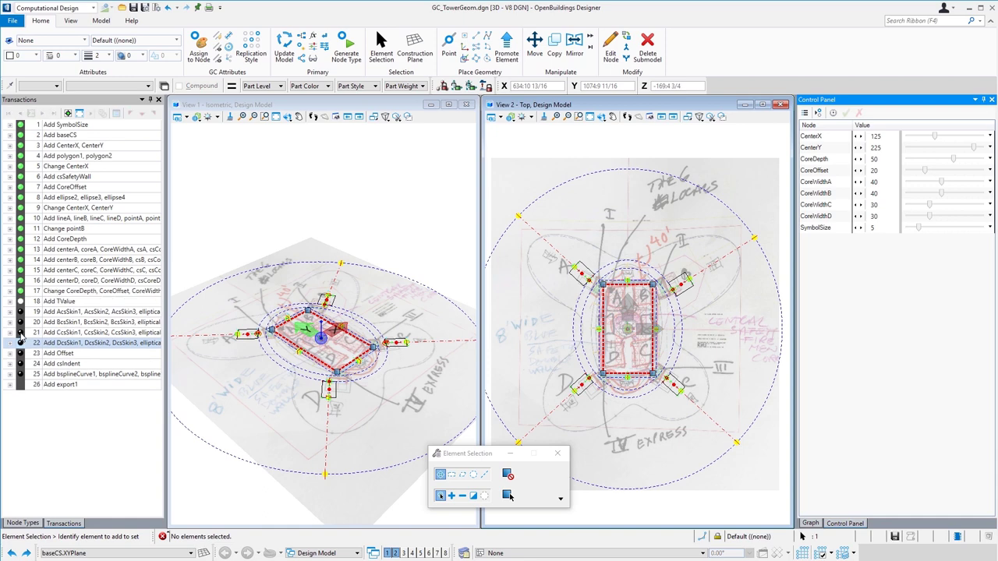
click(21, 333)
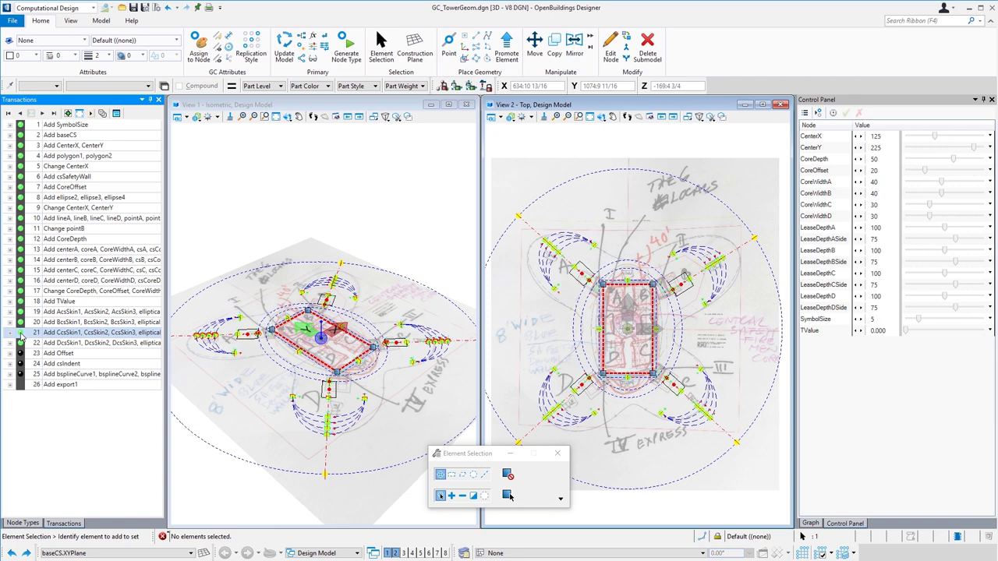
click(20, 343)
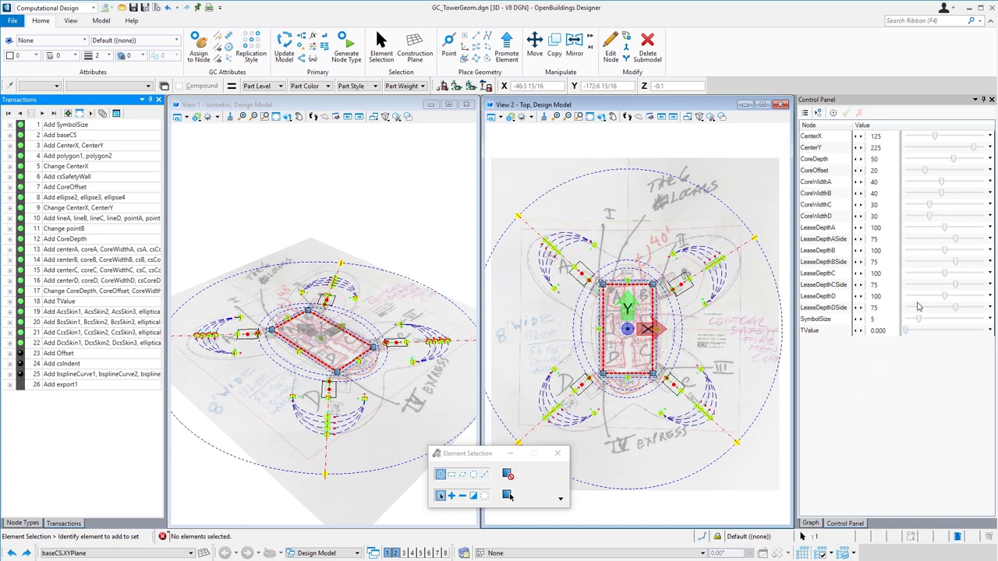
- Set LeaseDepthA 120, LeaseDepthB 110, LeaseDepthBSide 65 and LeaseDepthCSide 70
mouse_move(946, 231)
mouse_down()
mouse_move(962, 232)
mouse_move(947, 243)
mouse_up()
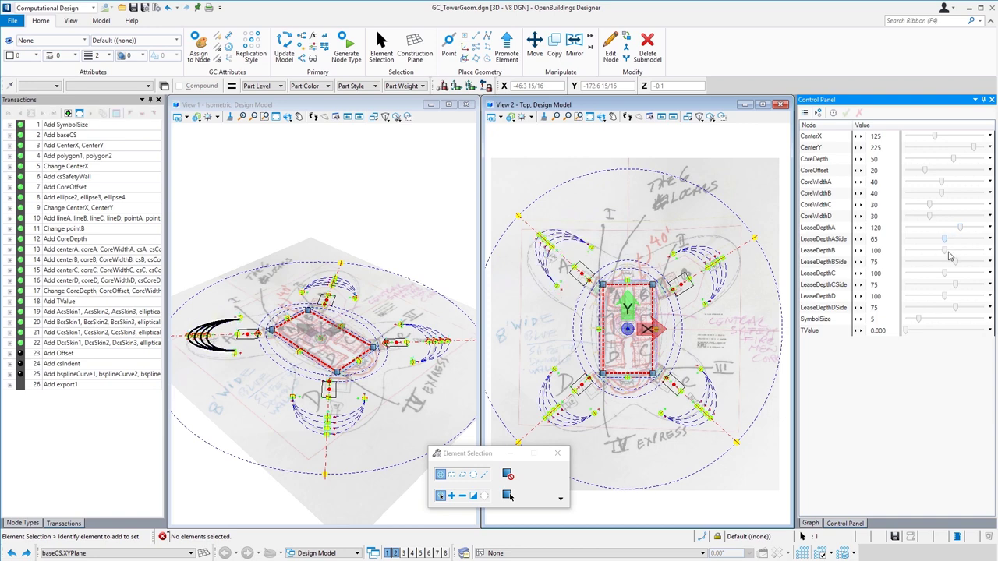
mouse_move(947, 255)
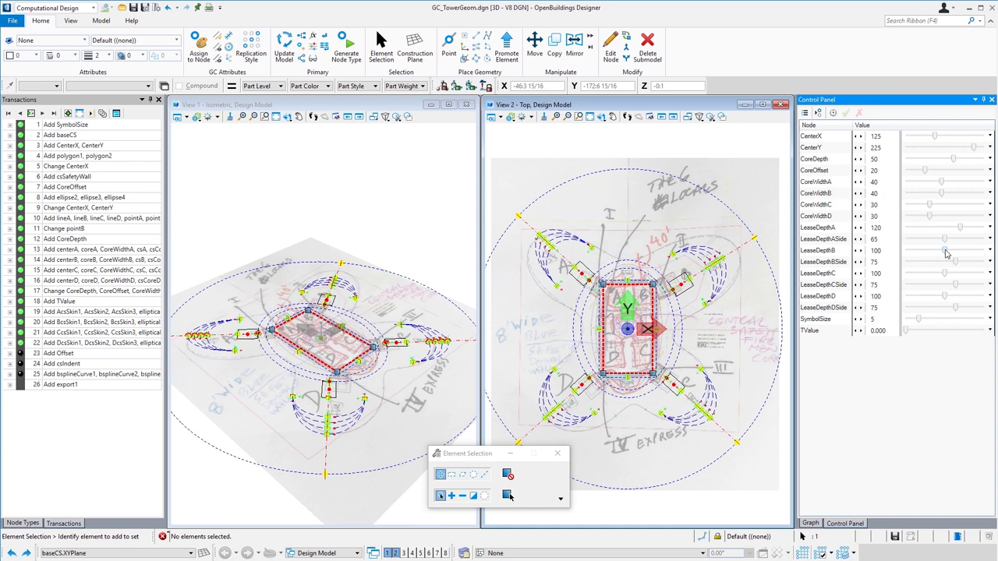
click(945, 252)
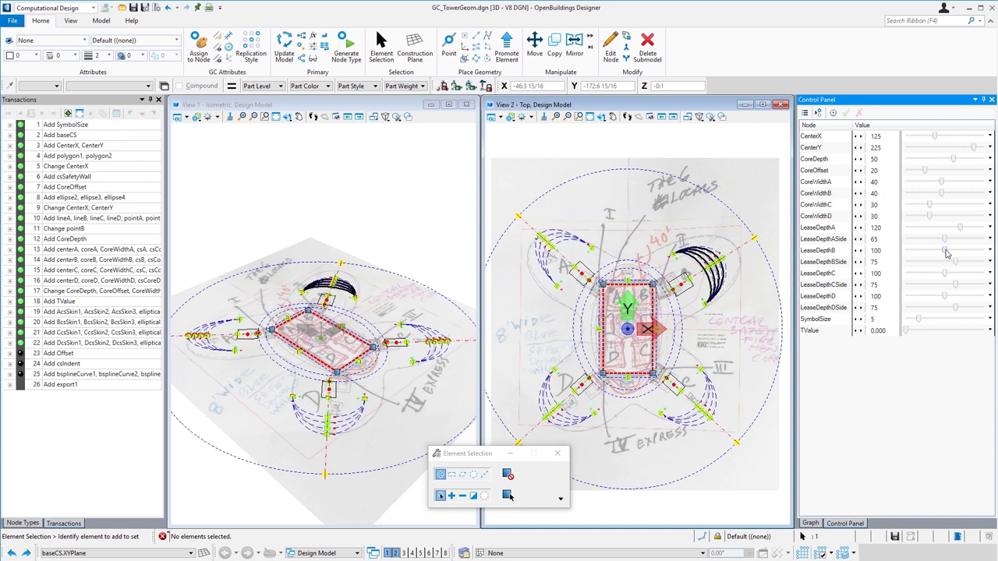
drag(947, 254, 954, 253)
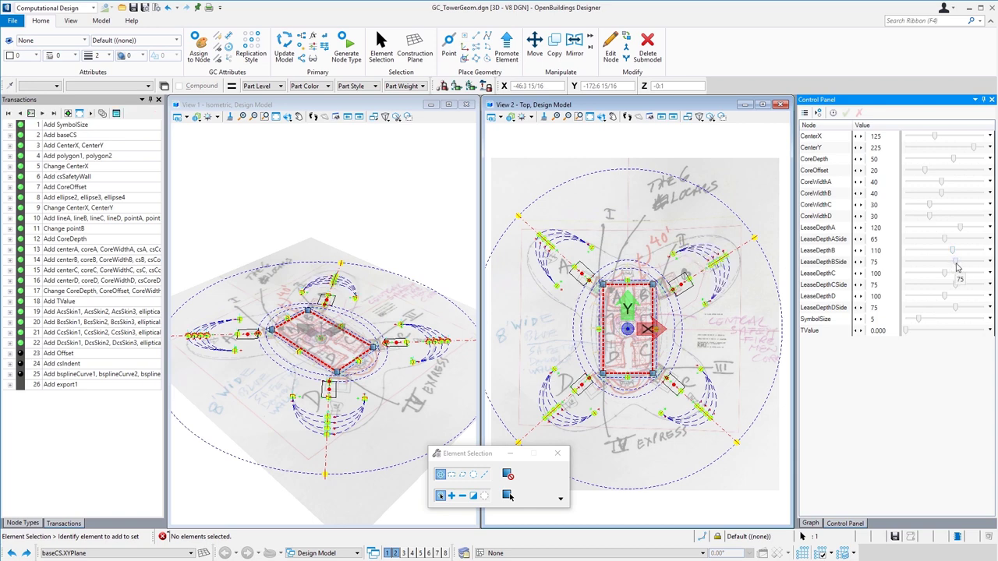
drag(956, 265, 947, 266)
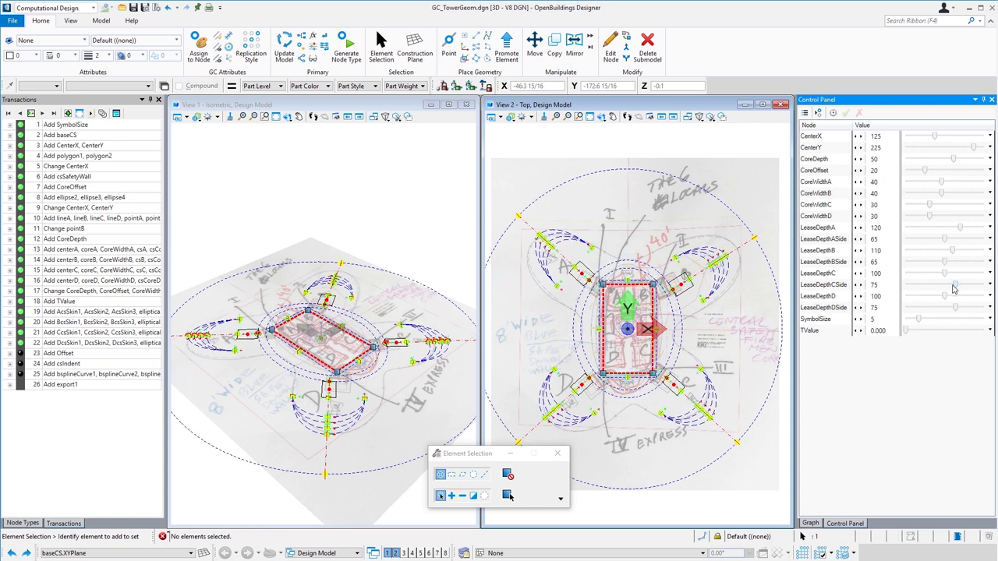
drag(957, 287, 949, 310)
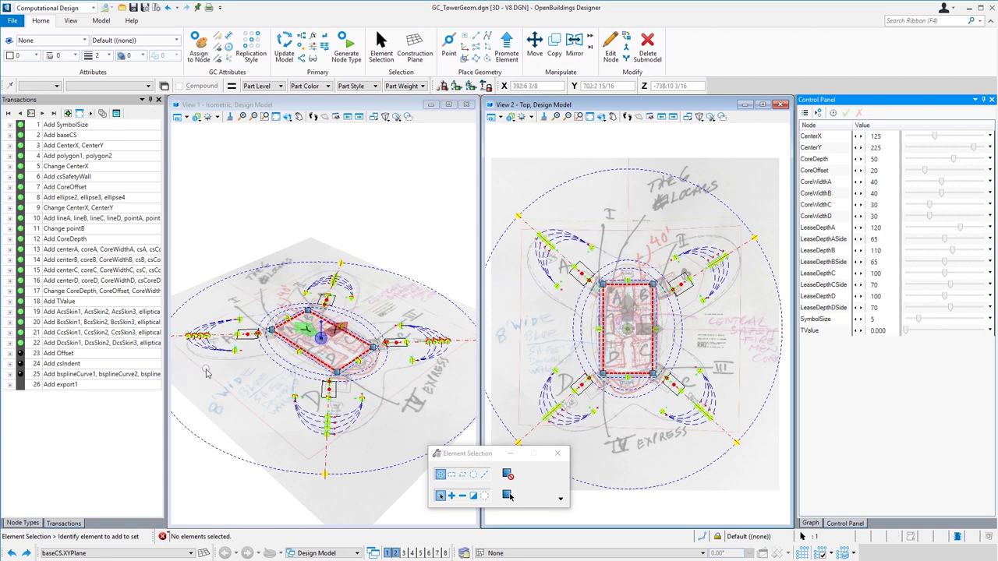
- Play through step 27, adding Offset 5, csIndent, bspline skin curves and export1, then show the graph
click(22, 377)
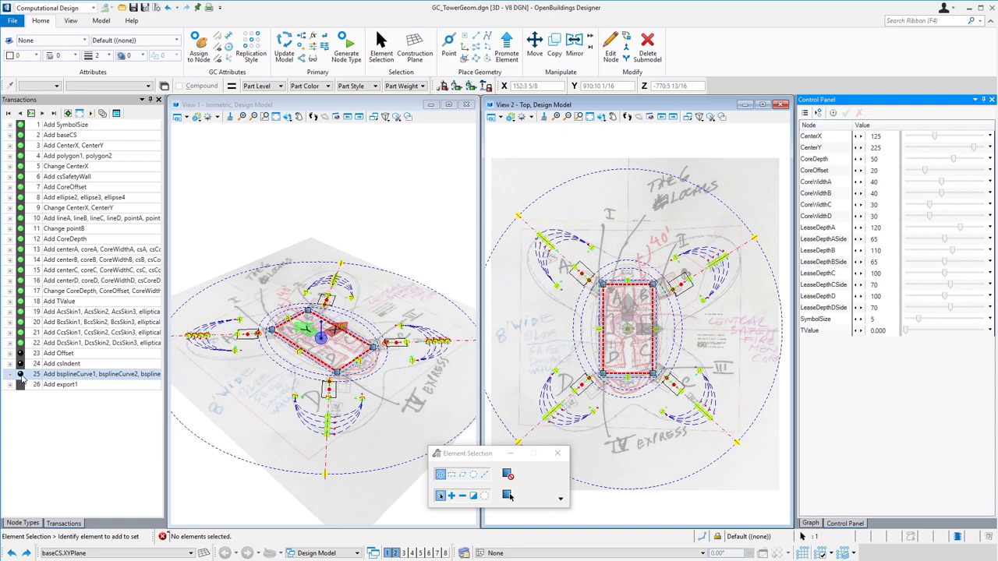
click(21, 382)
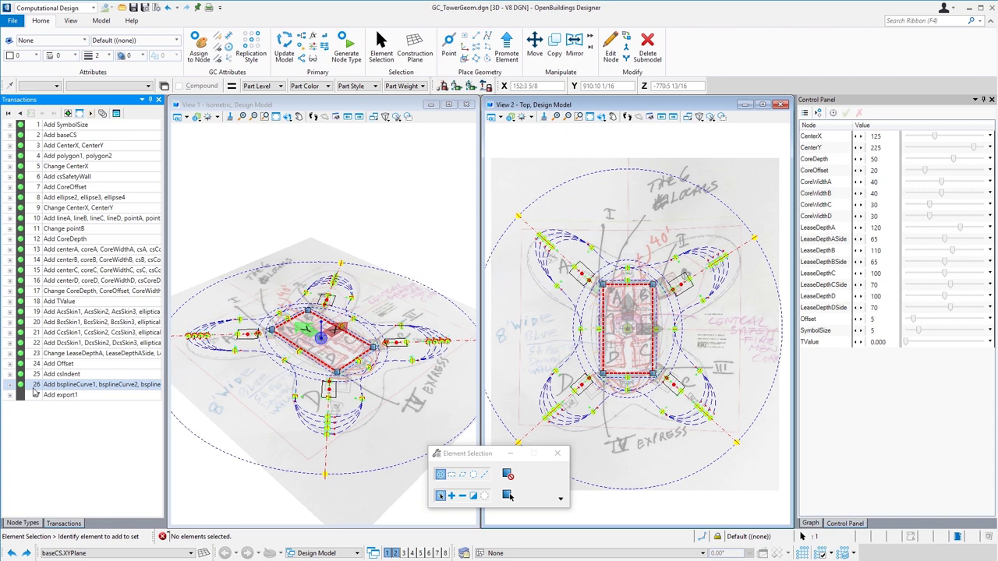
click(34, 394)
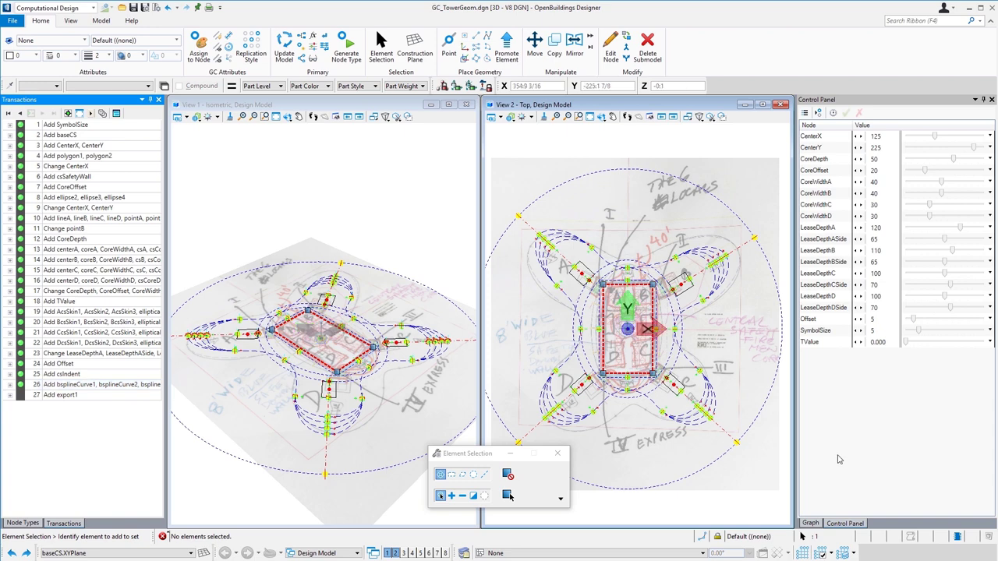
click(811, 524)
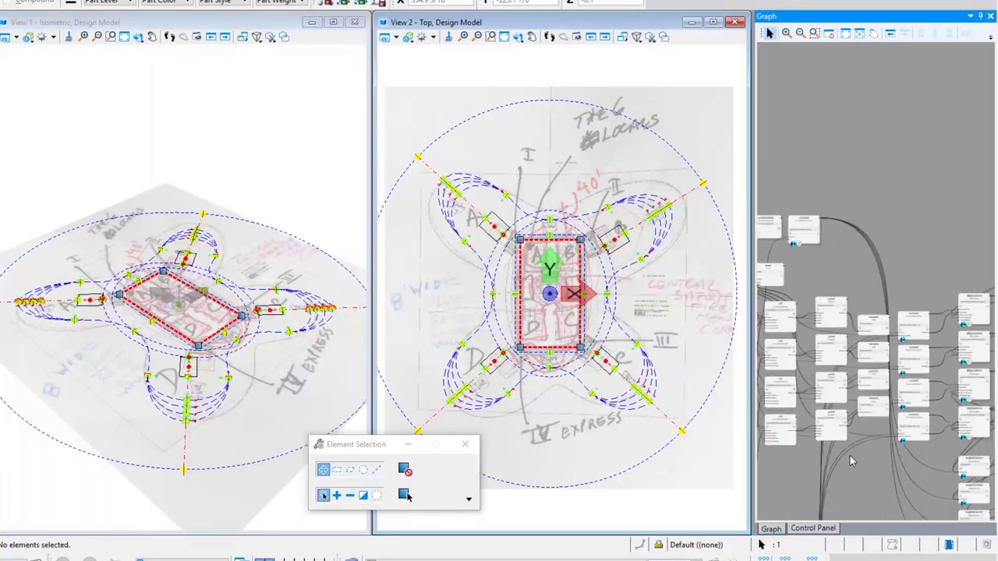
scroll(927, 457, up, 3)
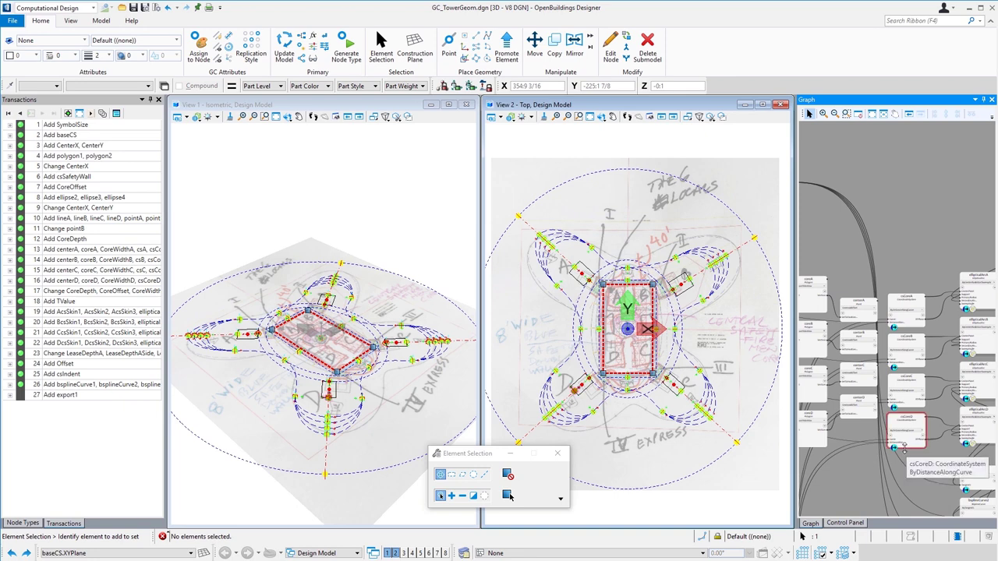
- Set CenterX to 100 and CoreOffset to 10, and widen CoreWidthC and CoreWidthD to 40
click(852, 527)
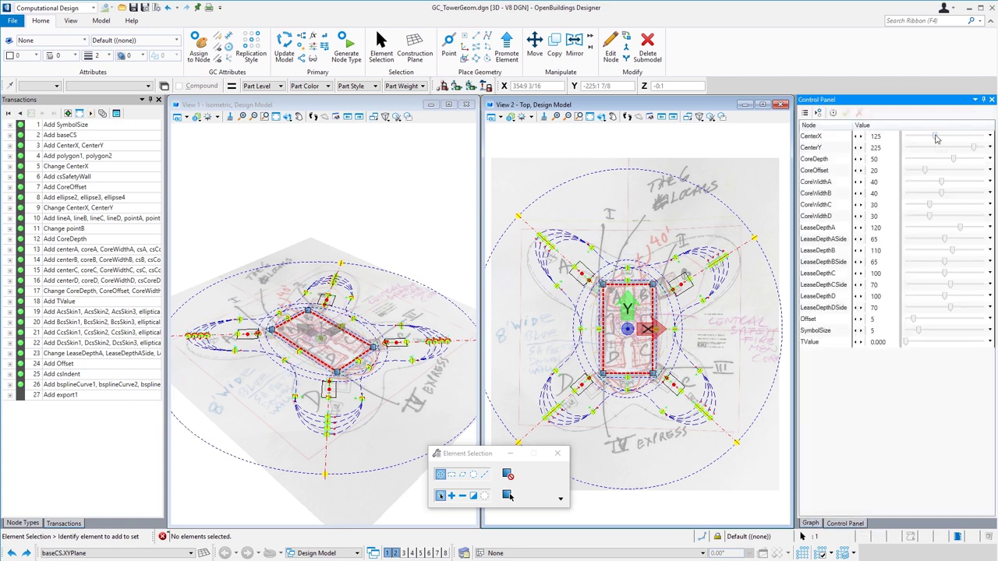
drag(928, 136, 920, 137)
drag(924, 174, 907, 176)
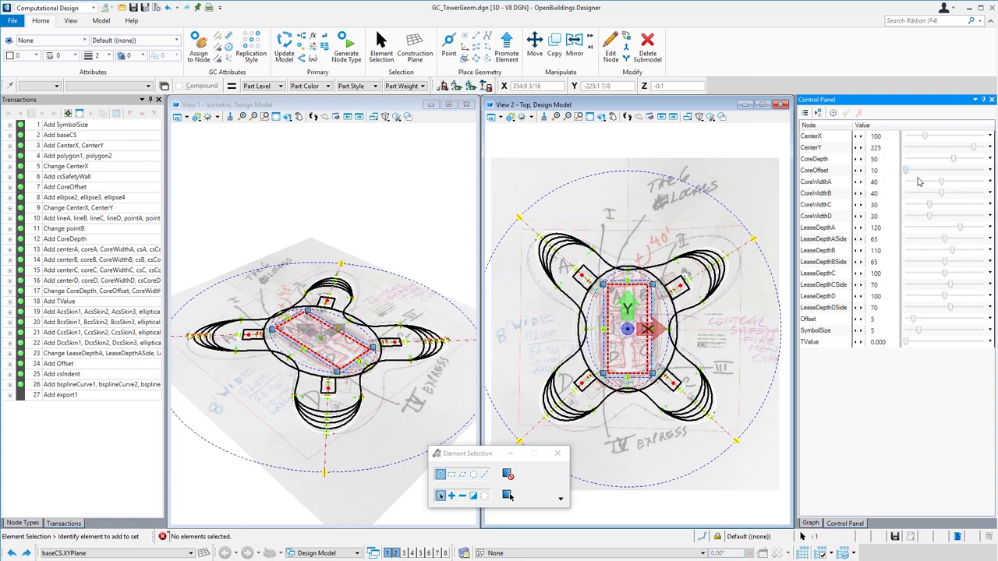
mouse_move(928, 208)
mouse_down()
mouse_move(941, 209)
mouse_move(941, 222)
mouse_up()
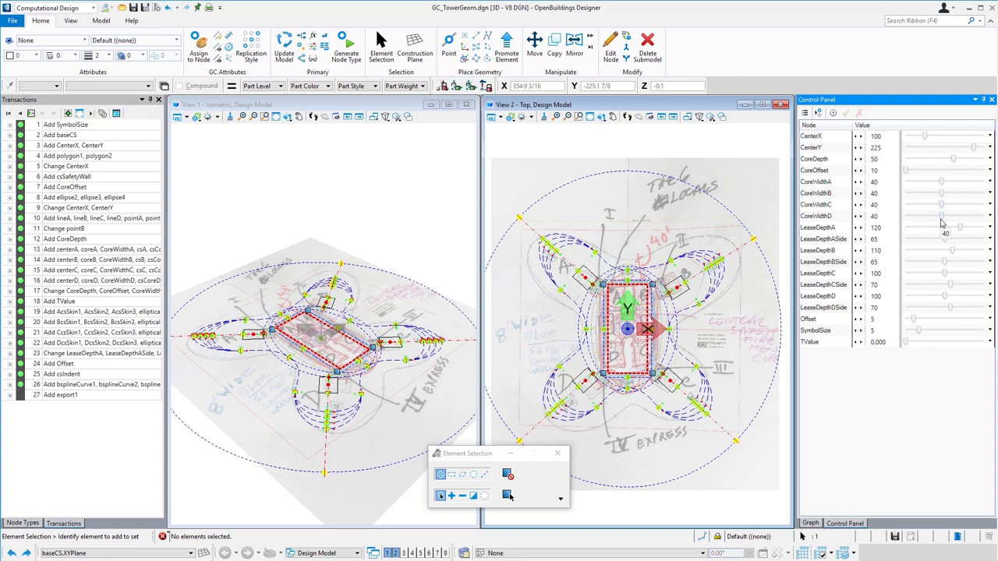
drag(945, 240, 951, 265)
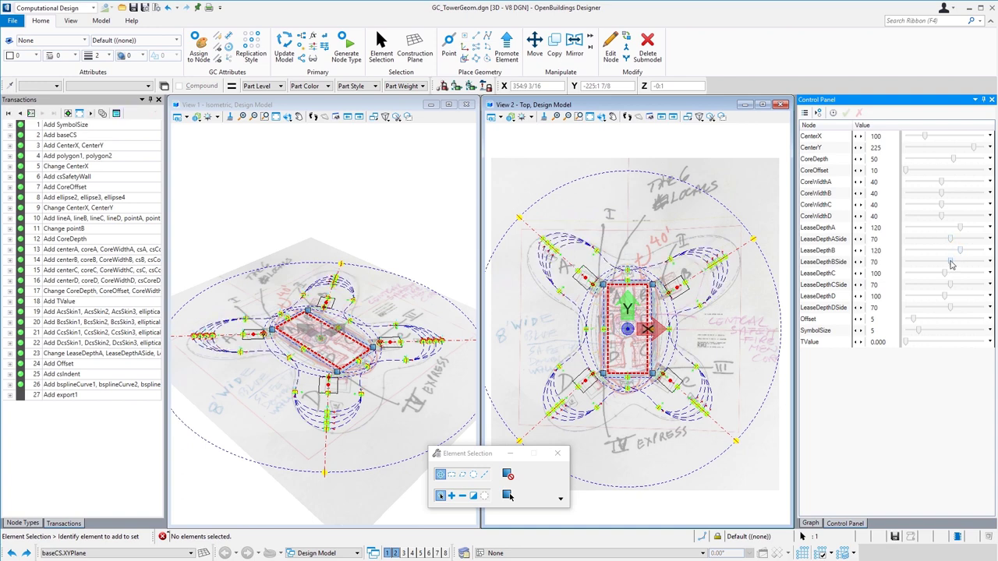
- Start the Move command from the Manipulate group of the ribbon
click(534, 45)
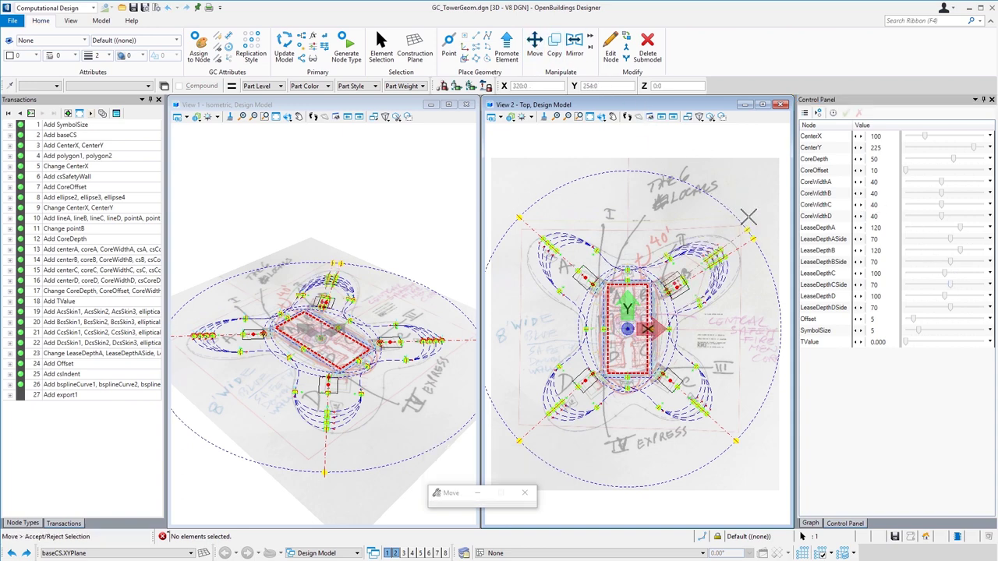